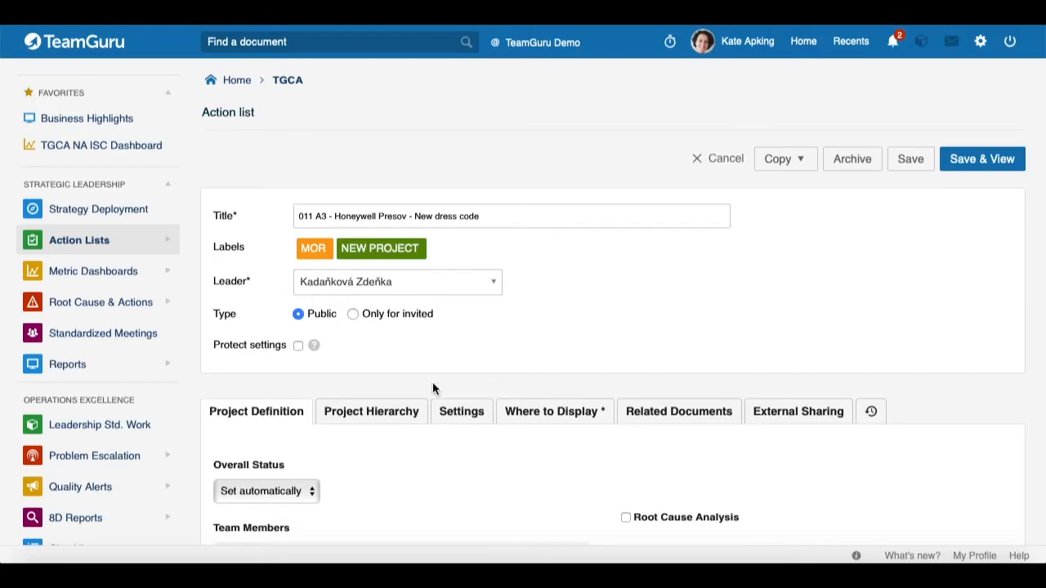
# Open the action list's settings and view the project types that can be assigned to it
pyautogui.click(464, 413)
pyautogui.scroll(-1, 468, 420)
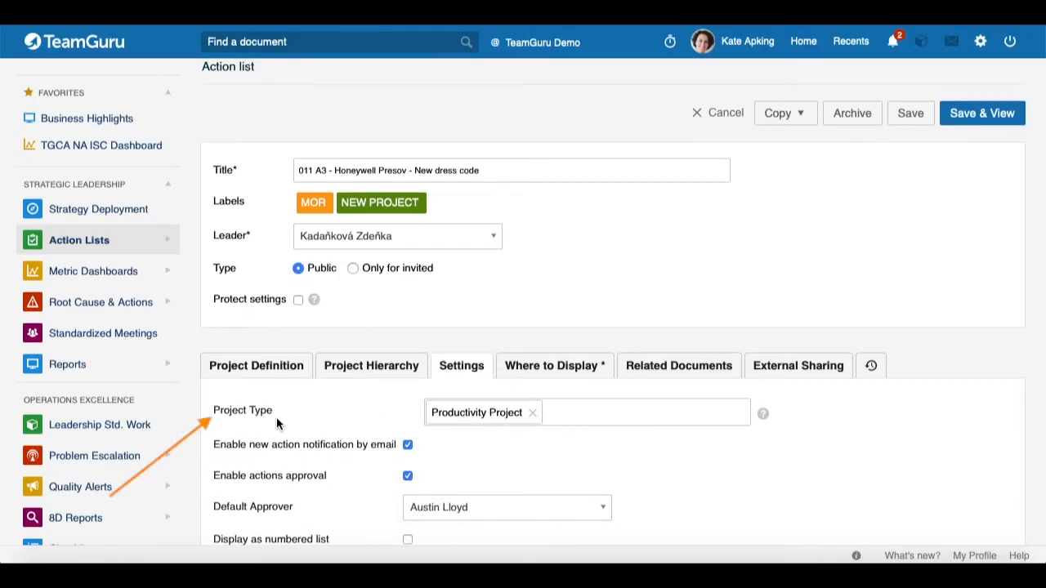
pyautogui.click(588, 417)
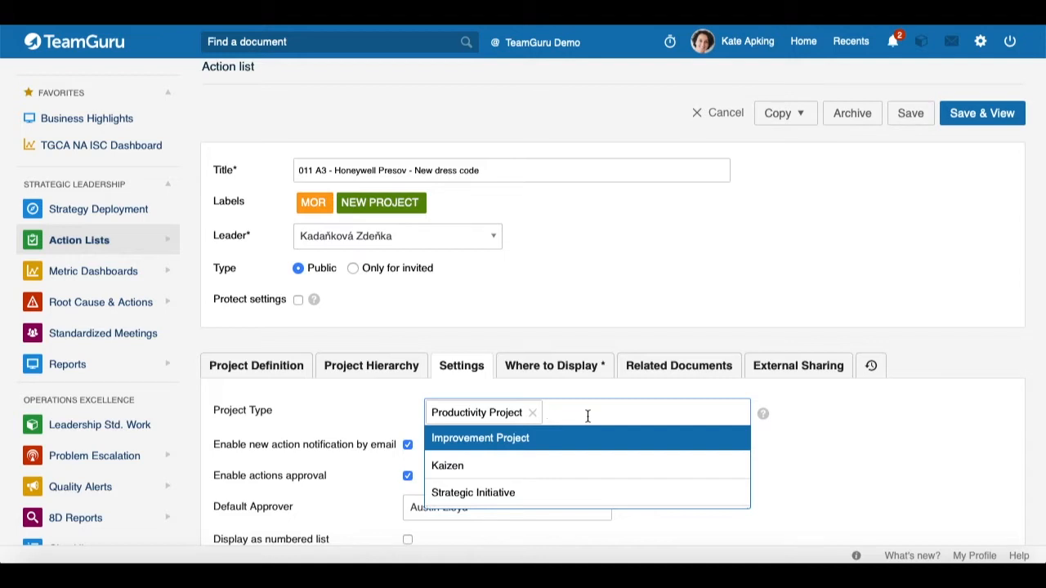
pyautogui.scroll(1, 588, 416)
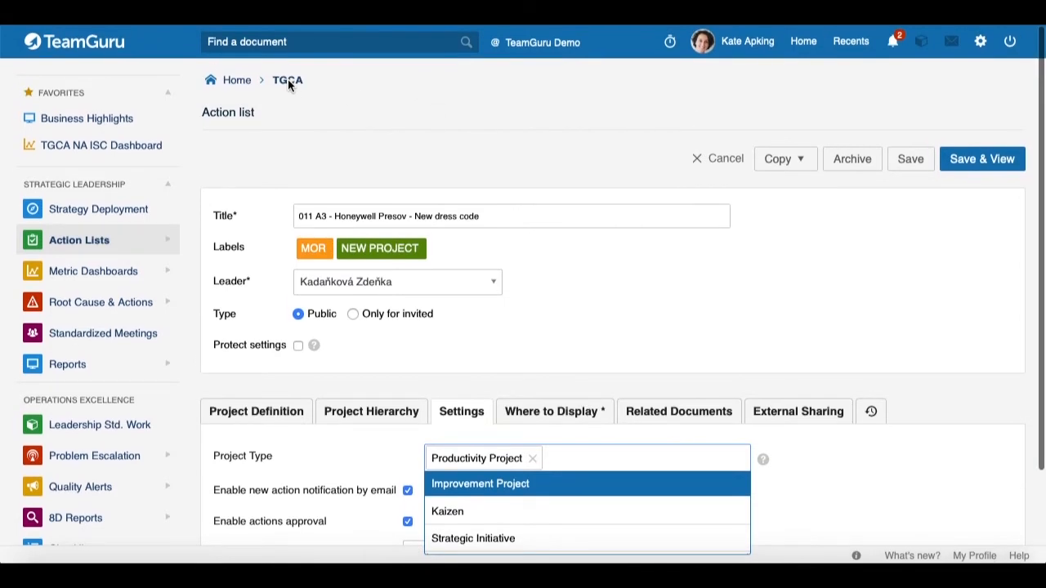
# Return to the TGCA action lists, filter them by the Productivity Project type and review the matching projects
pyautogui.click(287, 81)
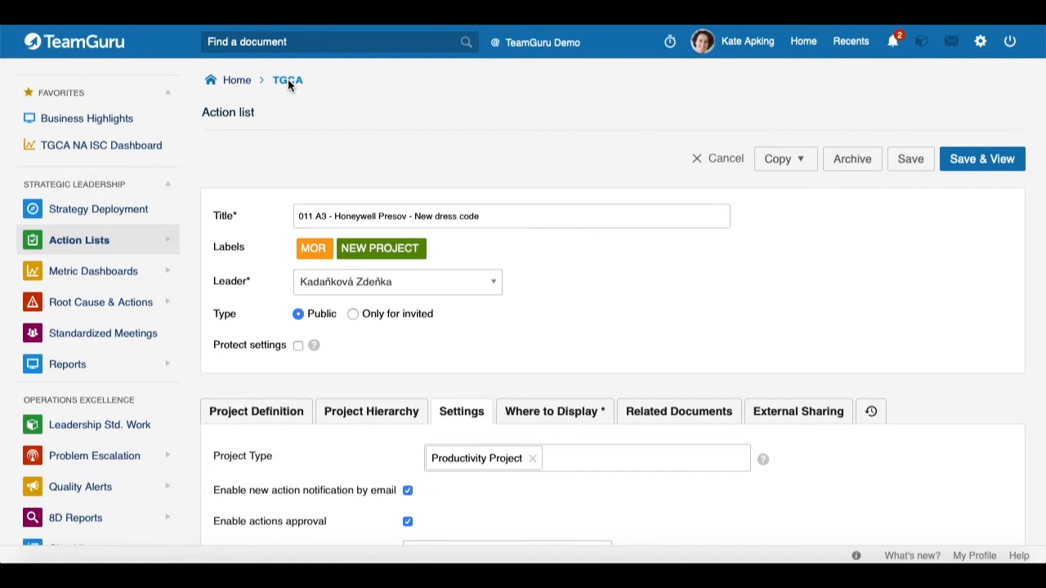
pyautogui.click(287, 79)
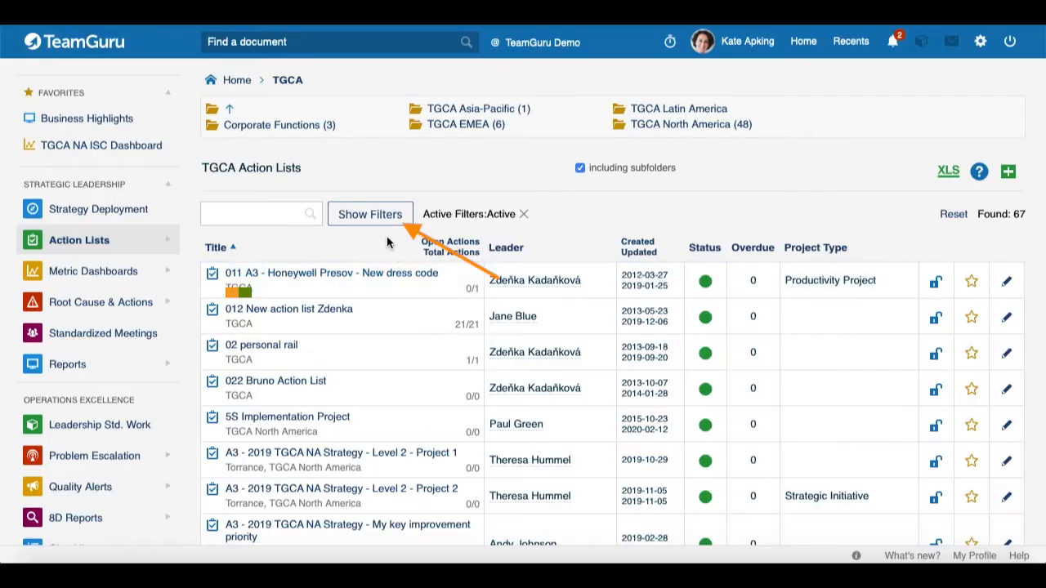
pyautogui.click(333, 219)
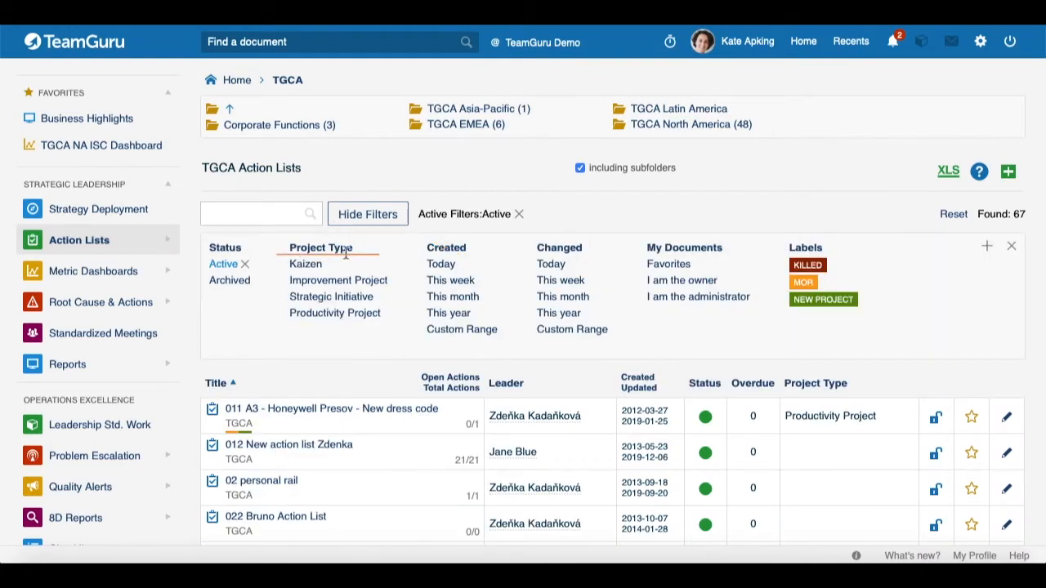
pyautogui.click(357, 317)
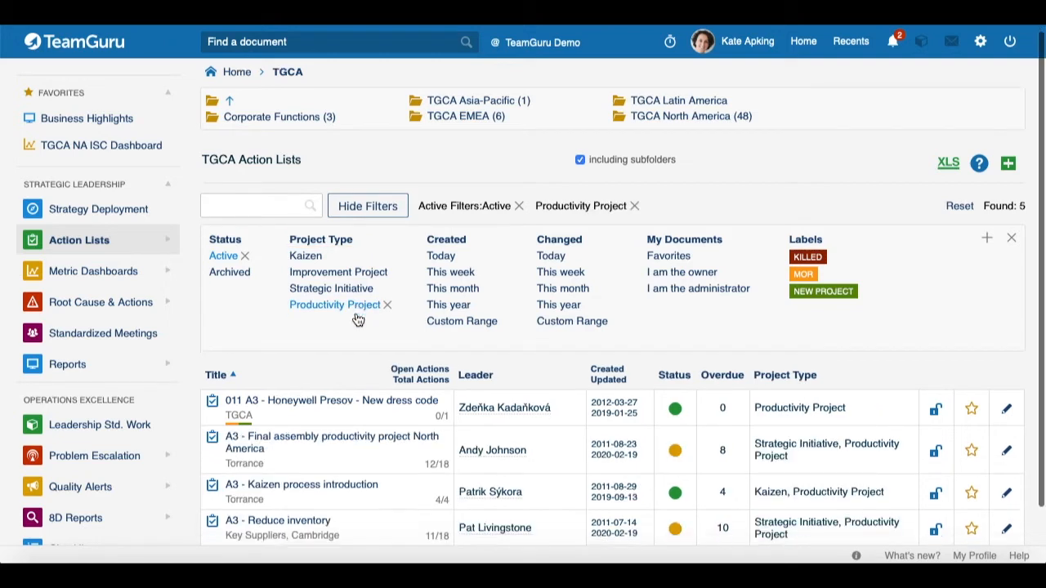
pyautogui.scroll(-2, 357, 320)
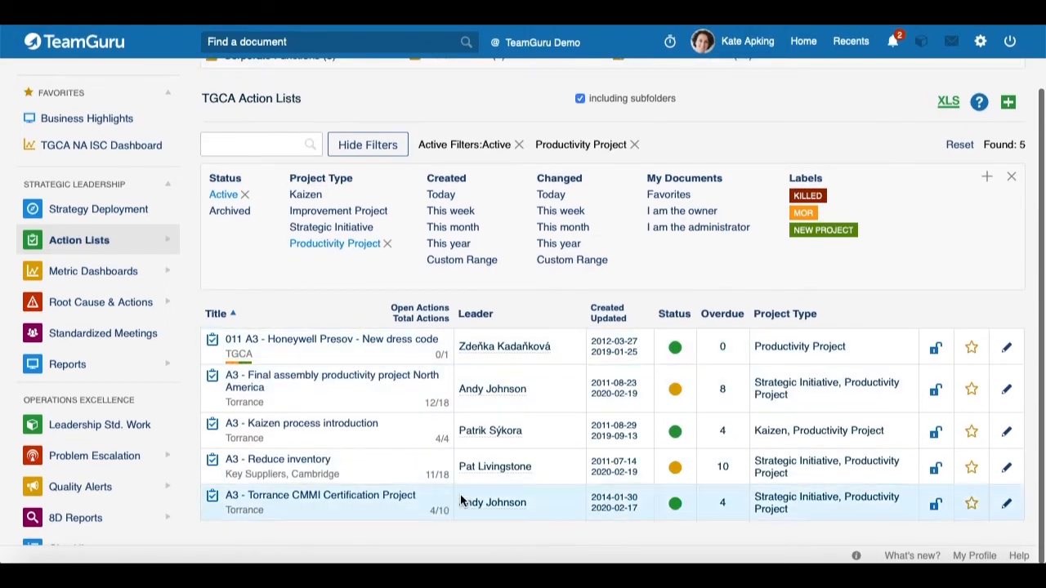
pyautogui.scroll(2, 322, 307)
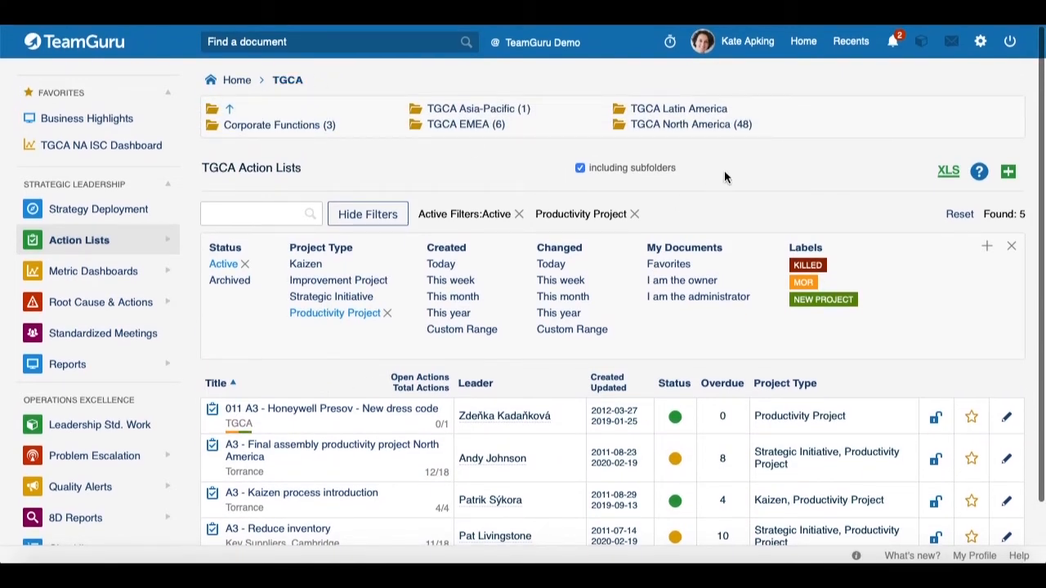
pyautogui.scroll(-2, 322, 381)
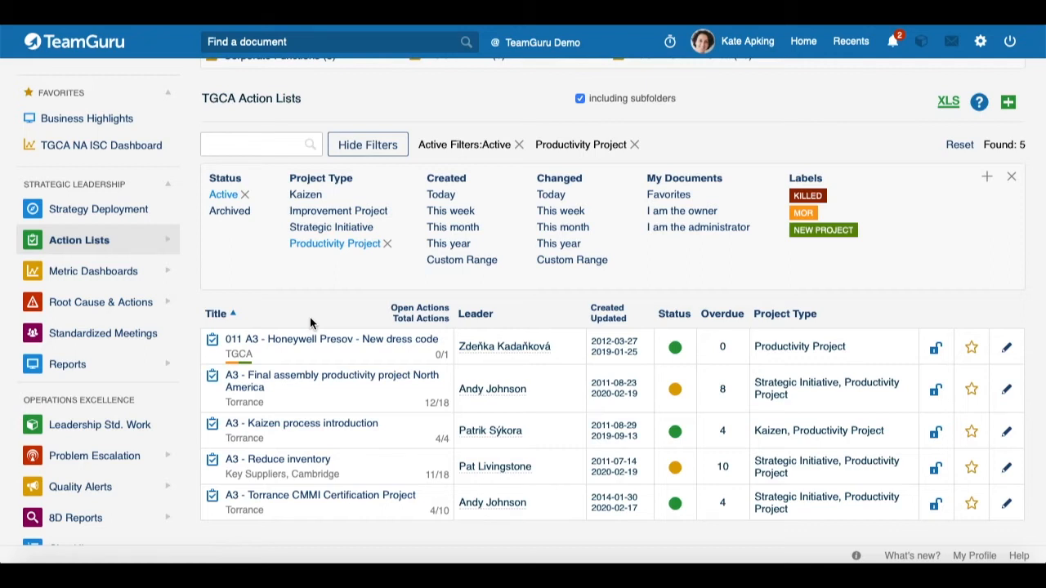
pyautogui.scroll(2, 341, 384)
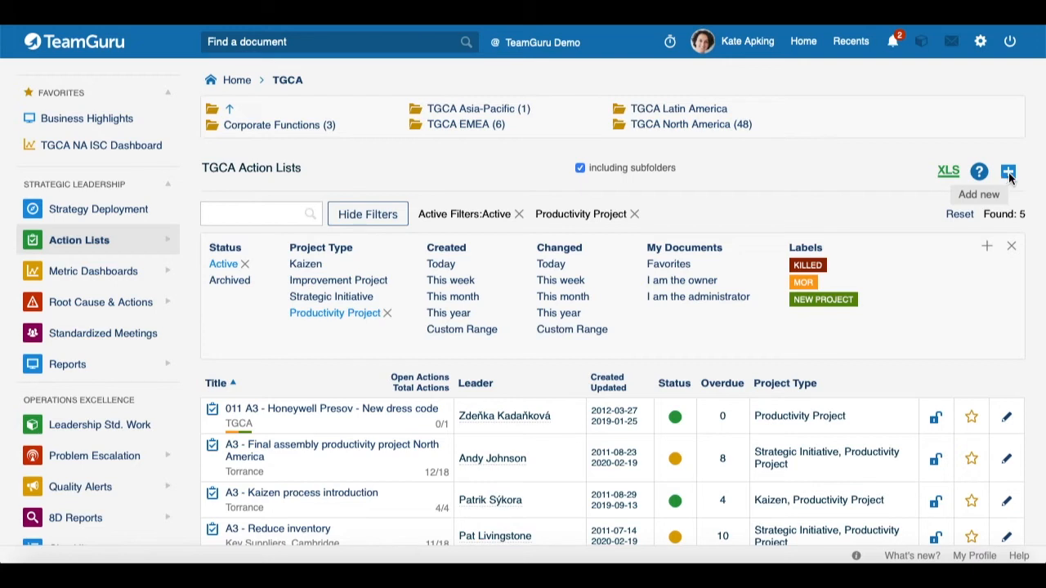
# Create a new action list in TGCA titled "Main Project"
pyautogui.click(1008, 174)
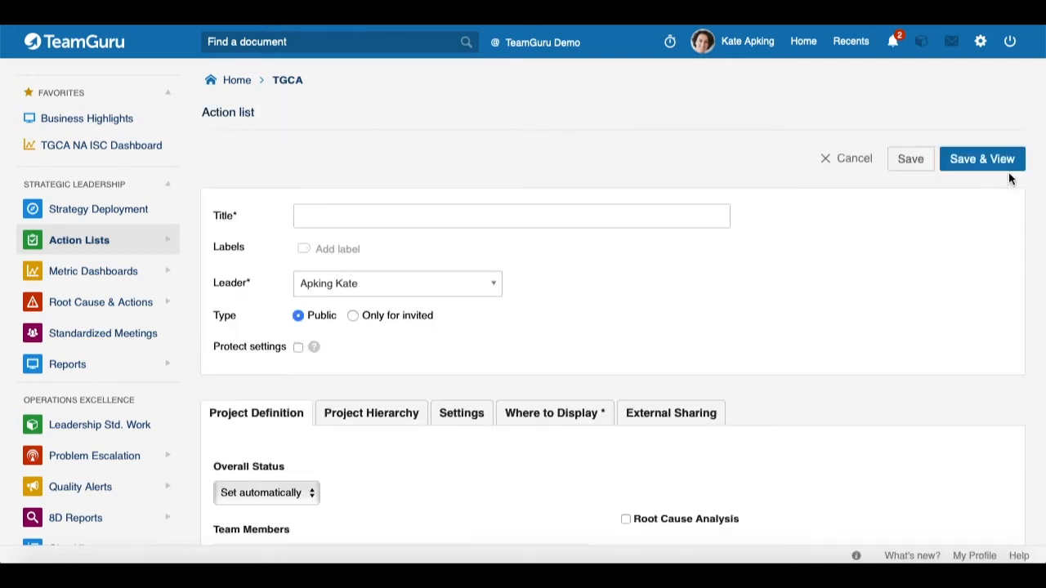
pyautogui.click(313, 211)
pyautogui.write('Main Project')
# In the project hierarchy, enable adding subprojects automatically and set their project type to Productivity Project
pyautogui.scroll(-1, 415, 218)
pyautogui.click(345, 363)
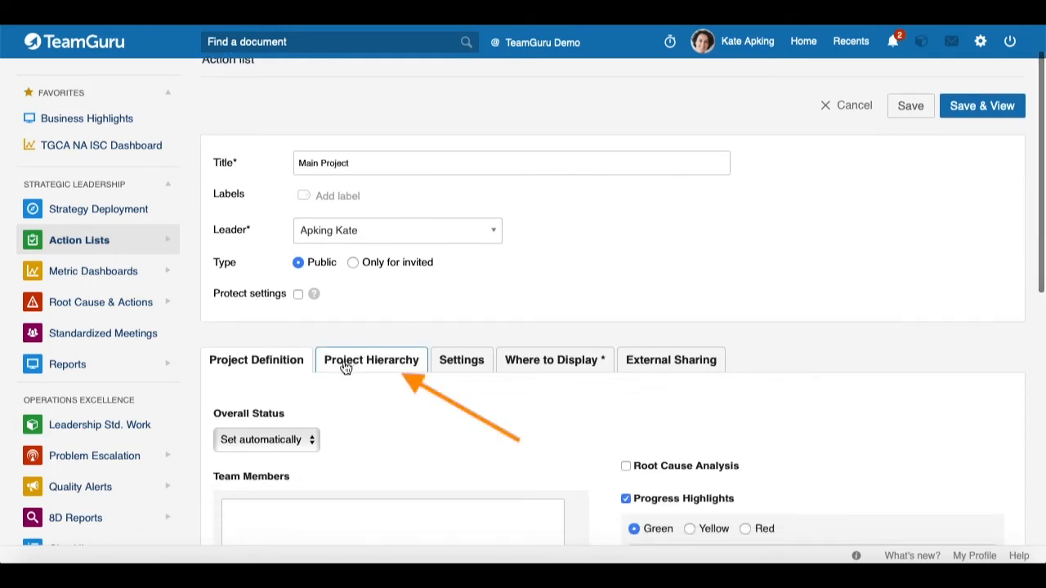
pyautogui.scroll(-2, 345, 368)
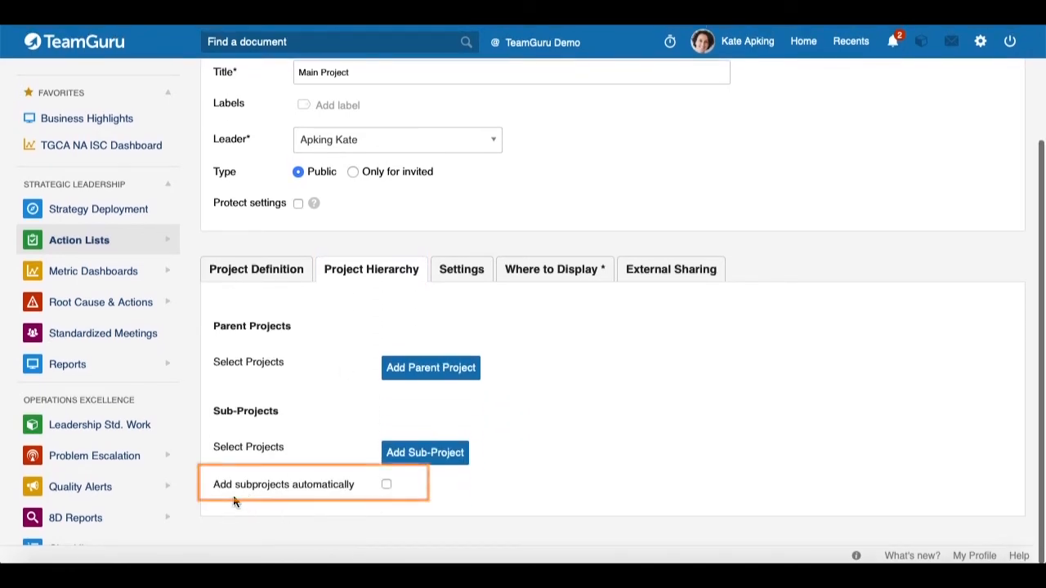
pyautogui.click(386, 485)
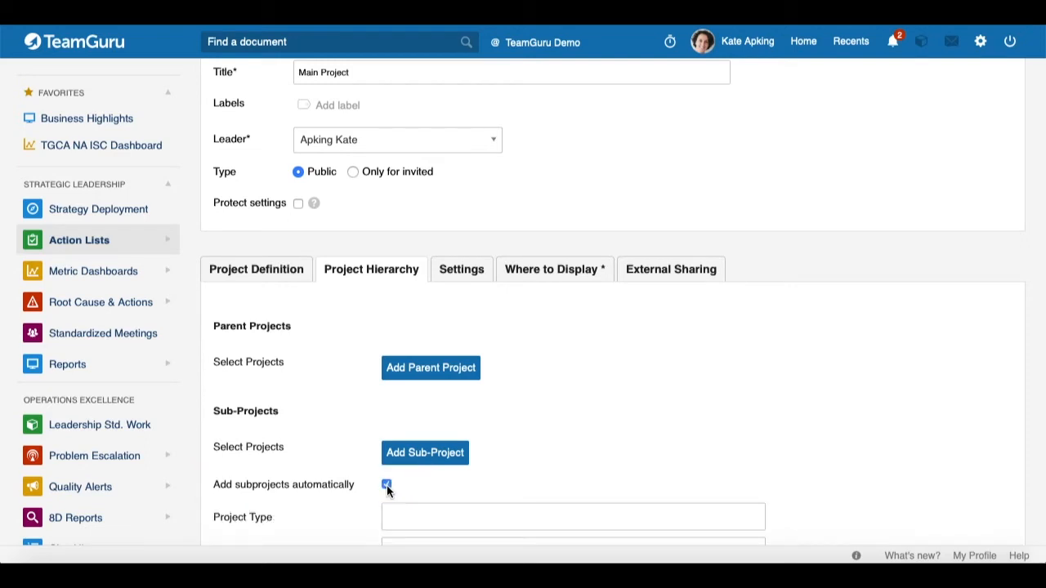
pyautogui.scroll(-2, 599, 416)
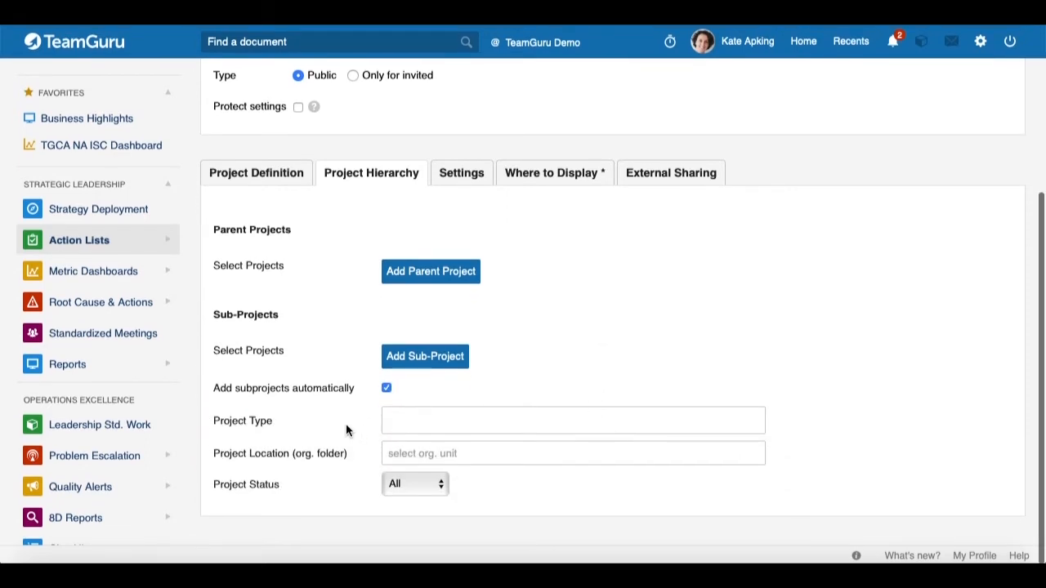
pyautogui.click(412, 424)
pyautogui.click(458, 500)
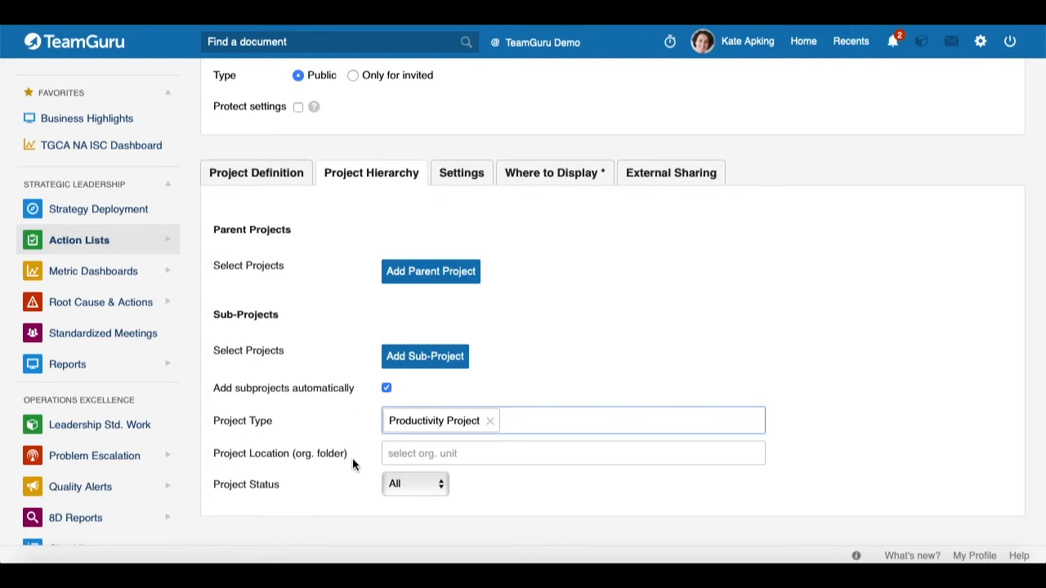
# Set the project location for automatic subprojects to the TGCA org. unit, including subfolders
pyautogui.click(450, 453)
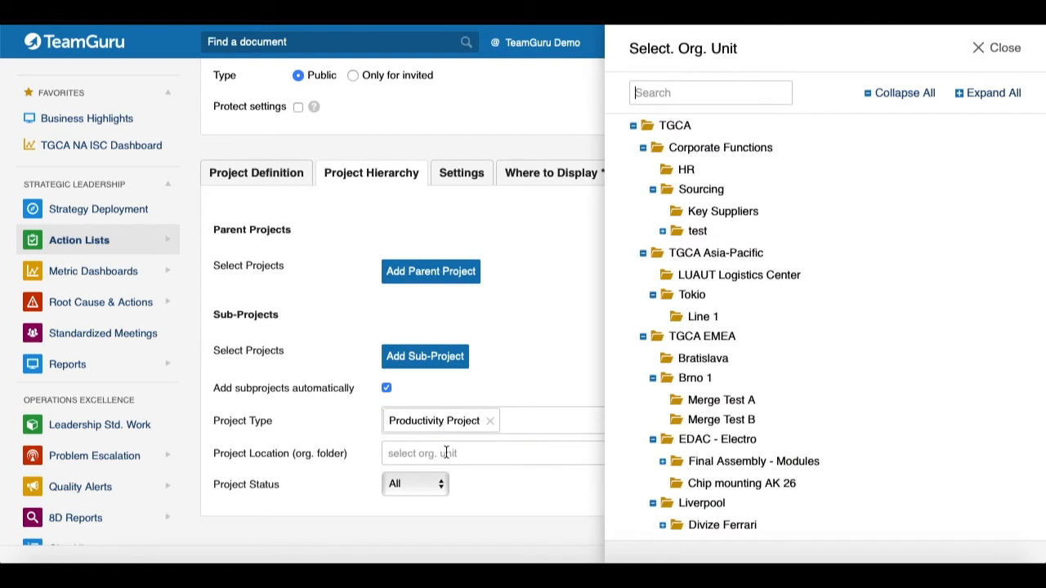
pyautogui.click(693, 126)
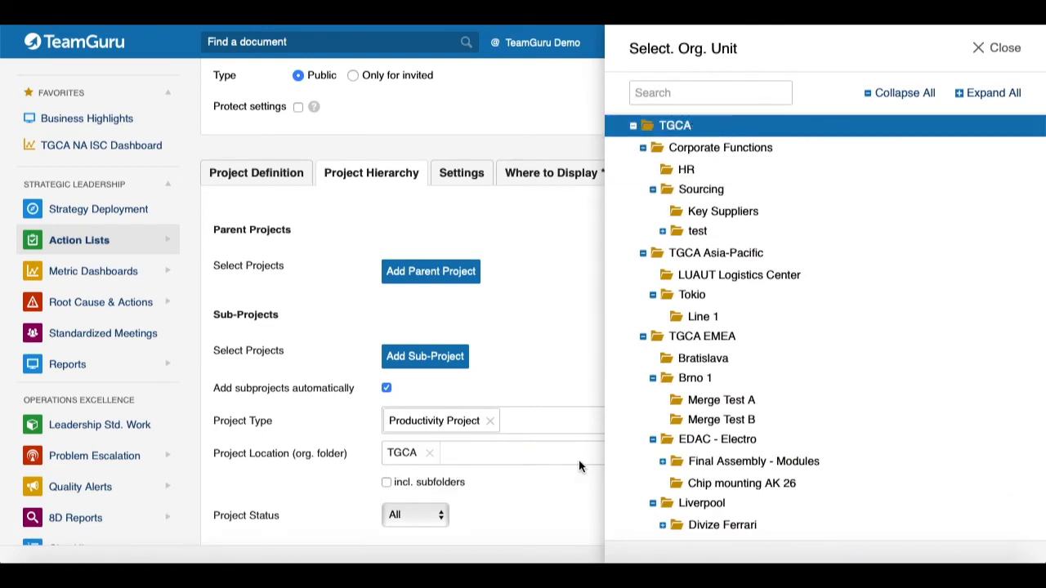
pyautogui.click(1003, 46)
pyautogui.click(387, 483)
pyautogui.scroll(-1, 317, 495)
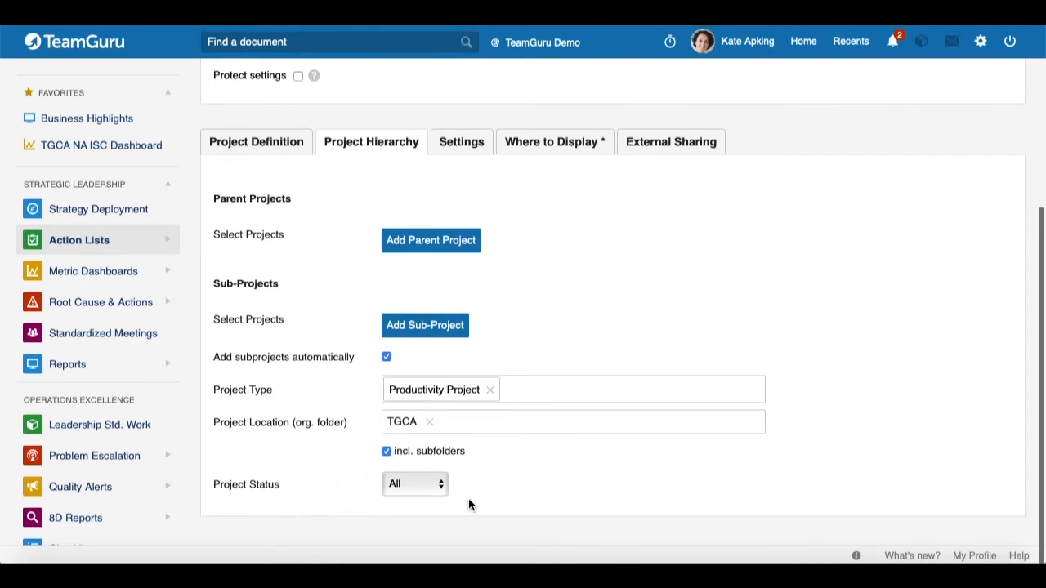
# Check the status choices for automatic subprojects, keep All, and save and view the project
pyautogui.click(441, 489)
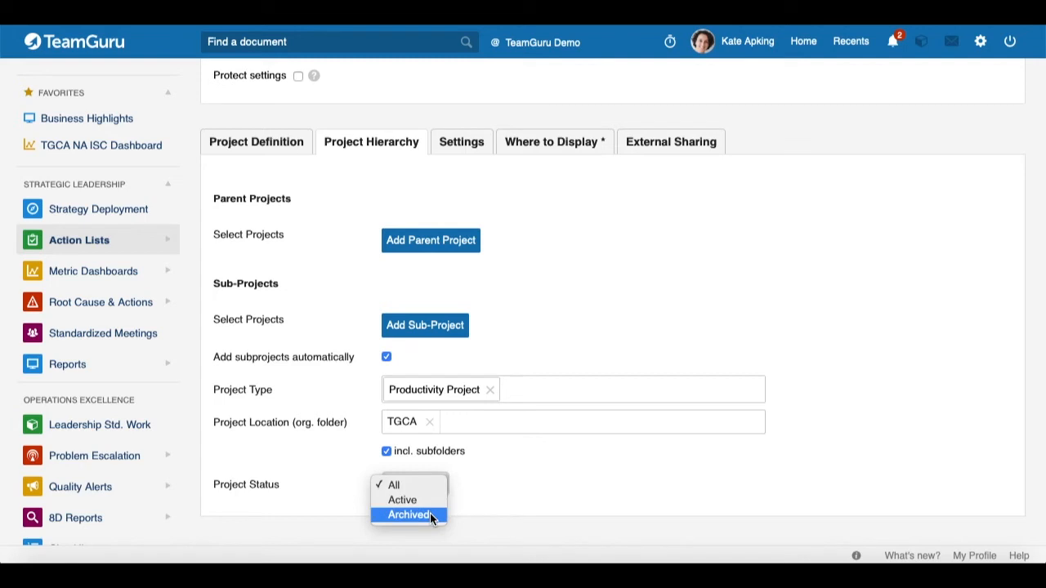
pyautogui.click(684, 468)
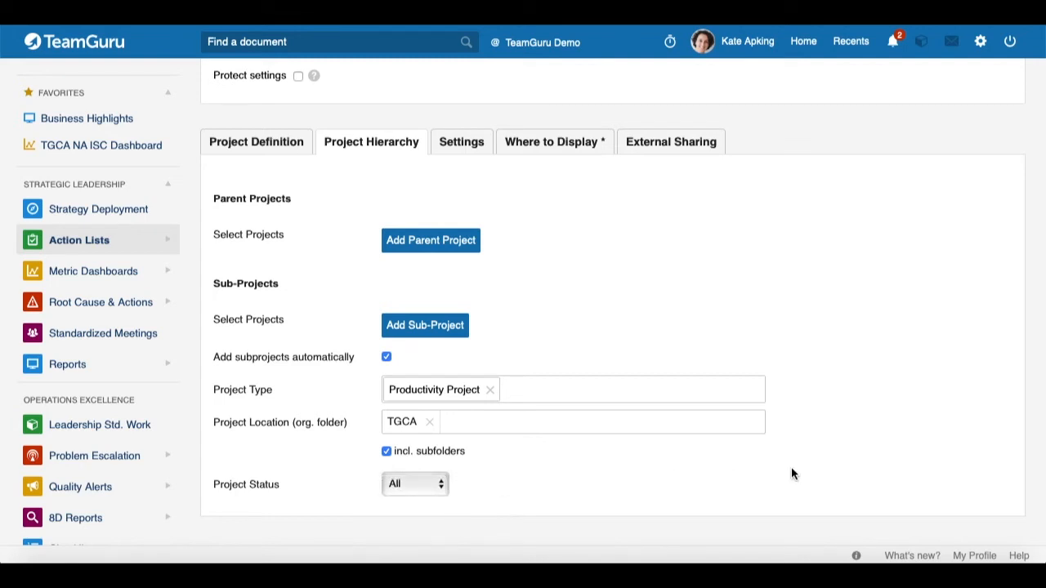
pyautogui.scroll(5, 791, 473)
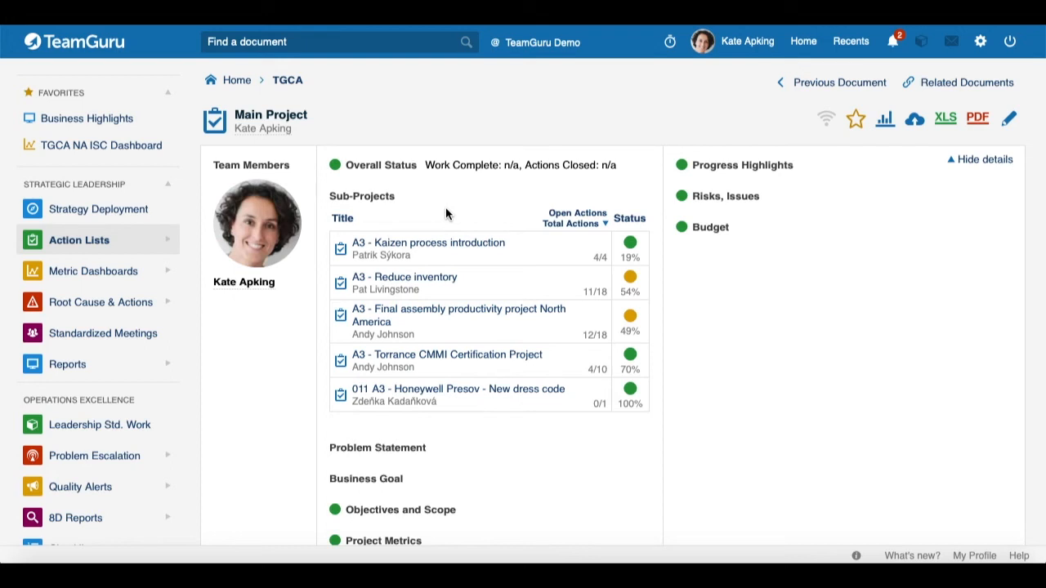
# Sort the project's sub-projects by open and total actions in ascending order and back to descending order
pyautogui.moveTo(599, 259)
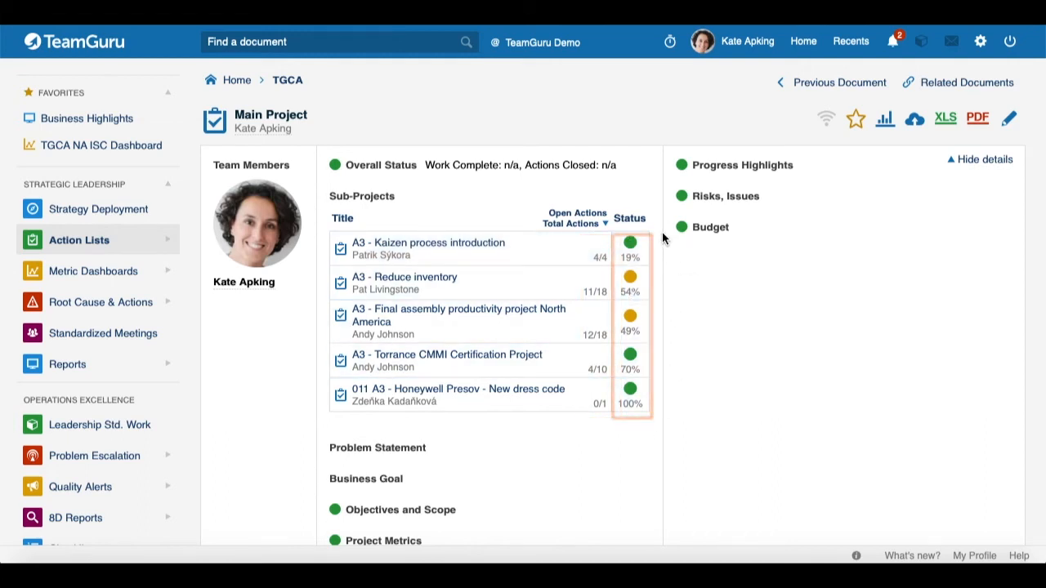
pyautogui.click(605, 225)
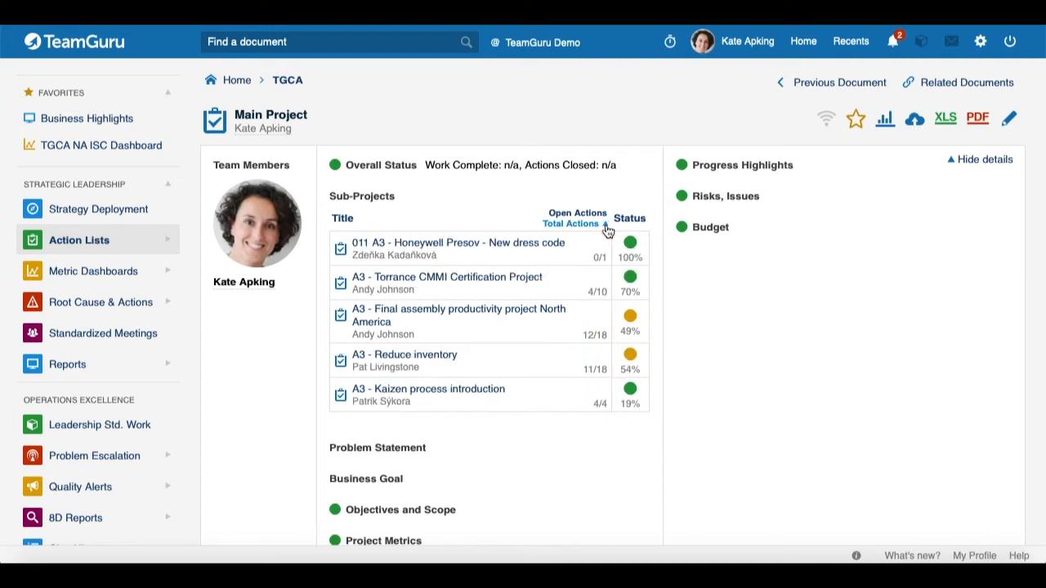
pyautogui.click(606, 225)
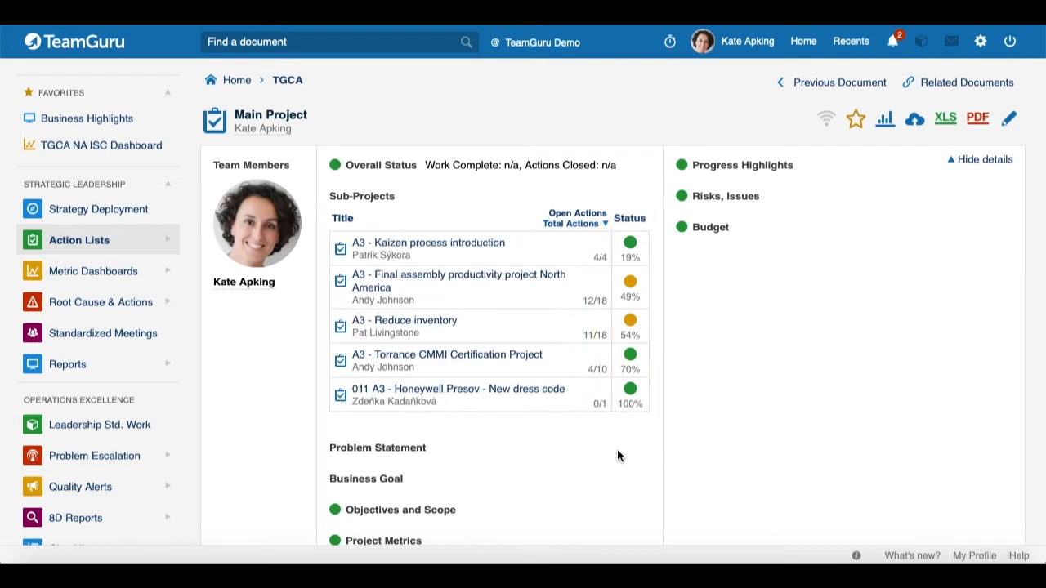